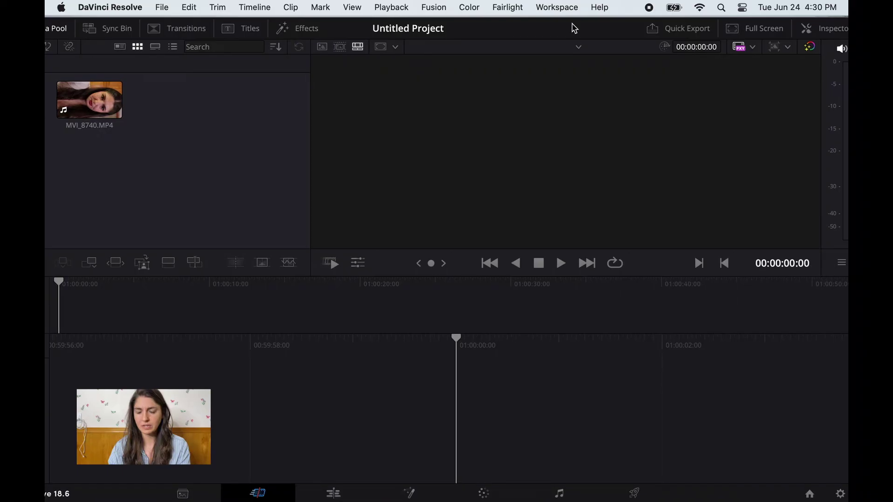
Set the timeline resolution to Portrait 1080 x 1920
click(787, 47)
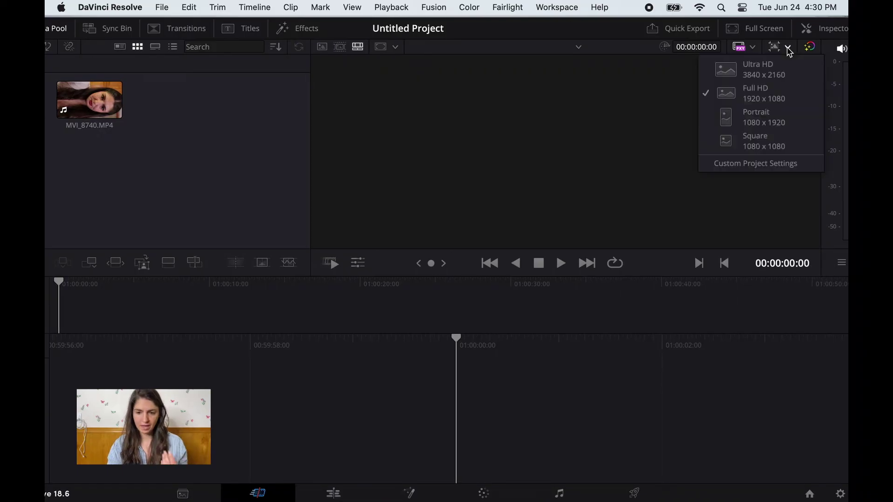
click(766, 118)
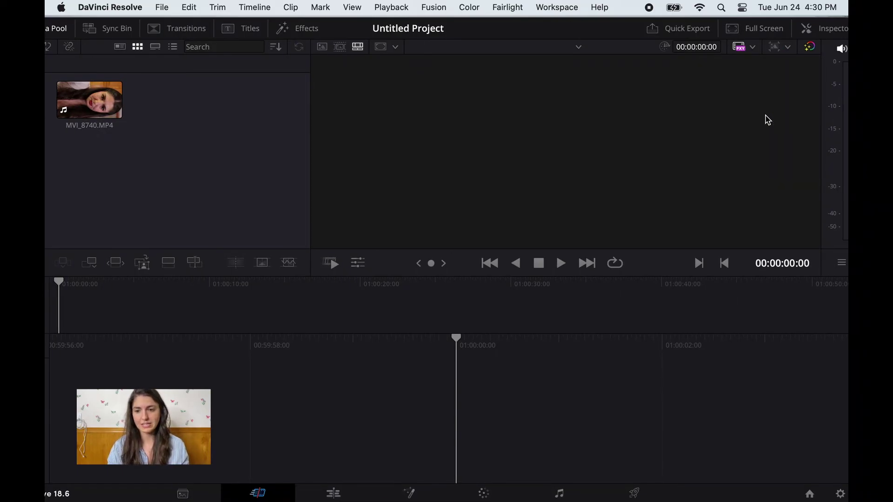
click(782, 48)
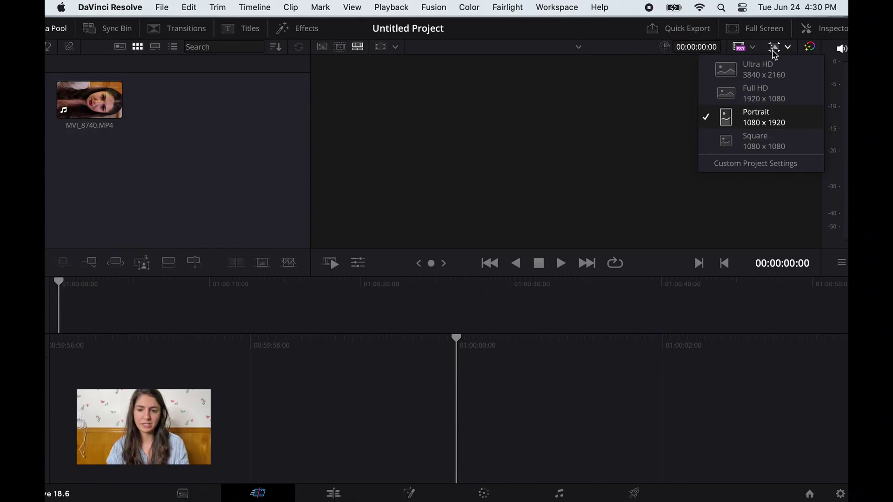
click(785, 67)
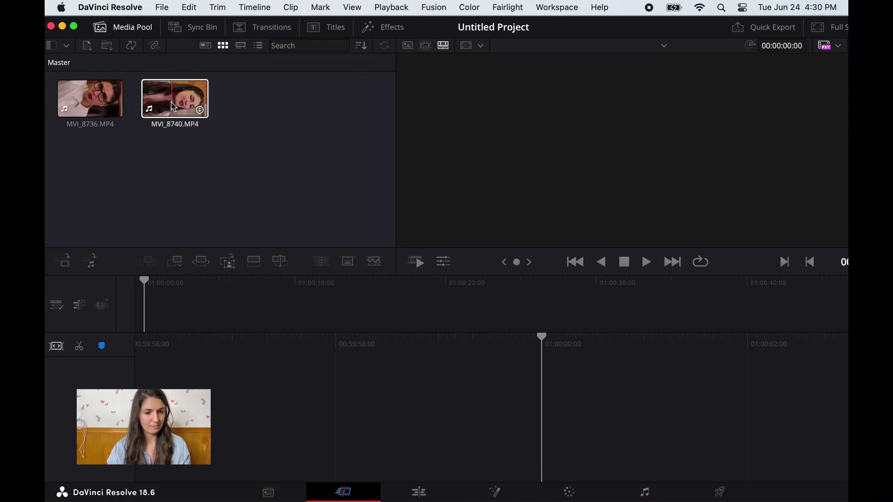
Add MVI_8736.MP4 to the start of the empty timeline and set its rotation angle to 90 degrees
drag(80, 99, 650, 408)
drag(588, 425, 589, 425)
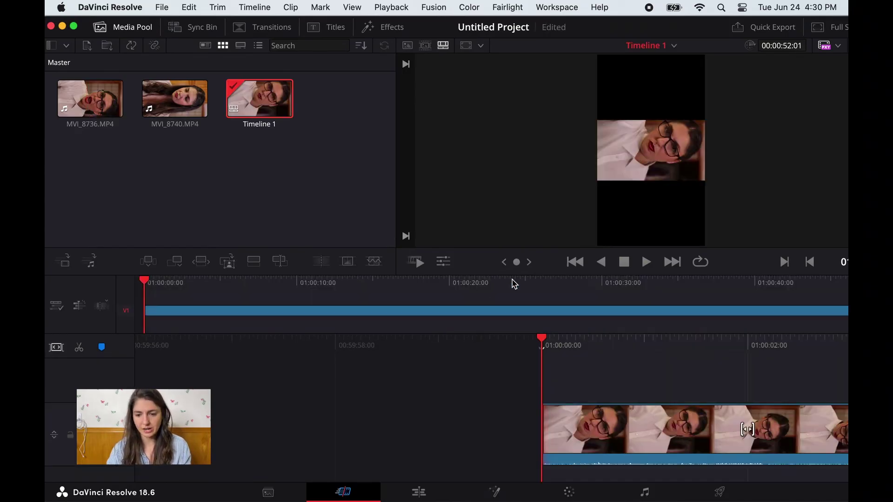
click(444, 263)
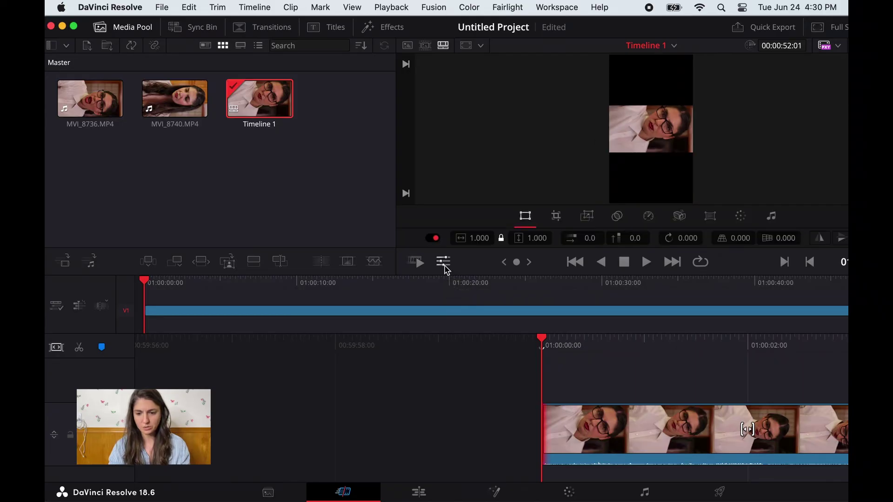
click(684, 241)
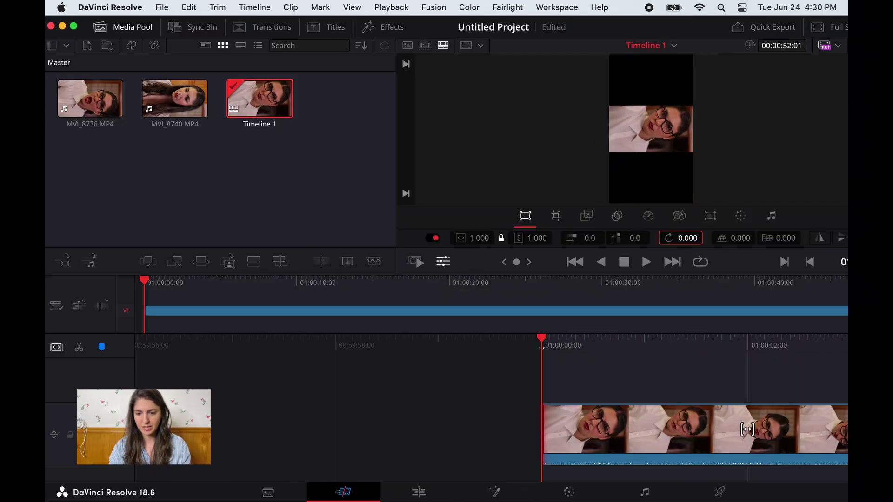
click(682, 241)
text(90)
key(Return)
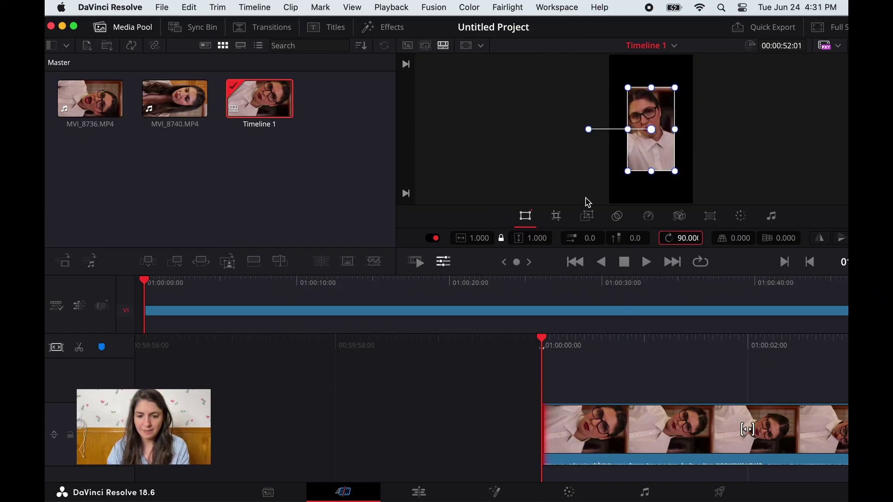
Scale the MVI_8736.MP4 clip to a linked zoom of 0.875
click(481, 240)
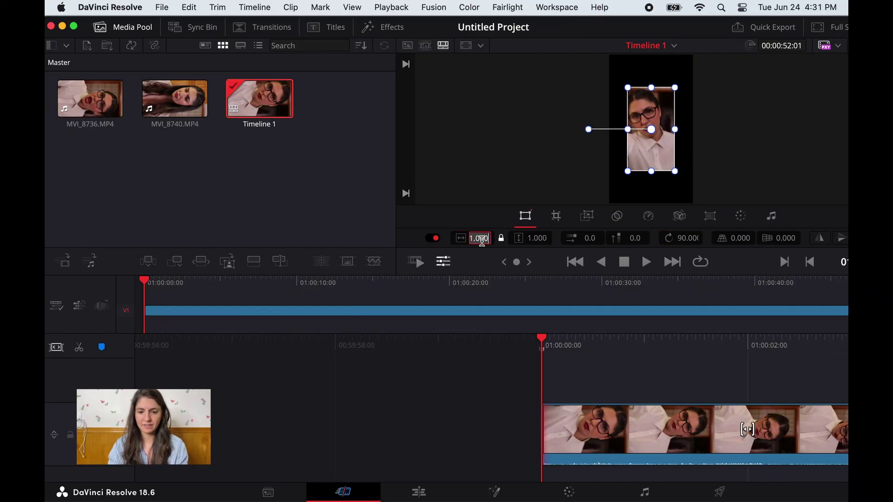
key(BackSpace)
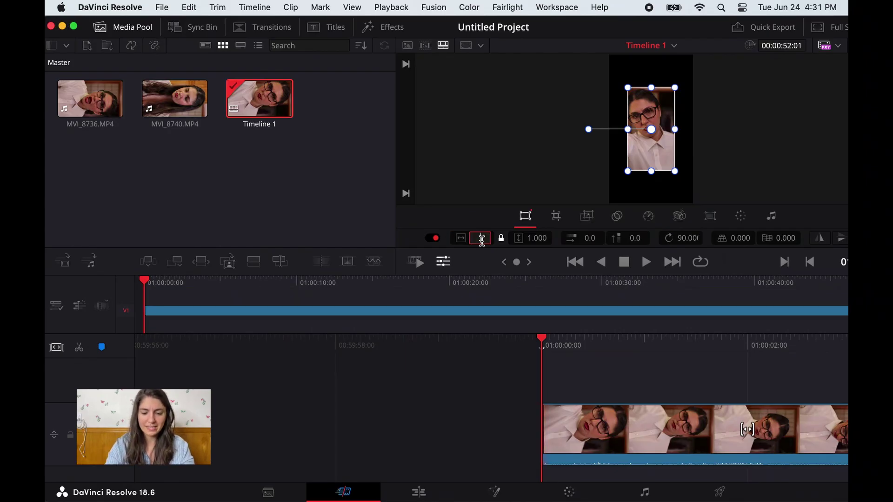
text(.875)
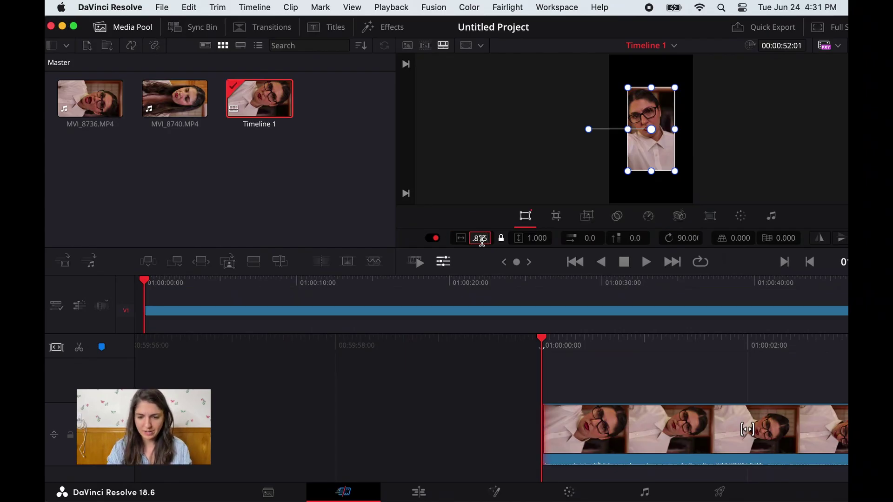
key(Return)
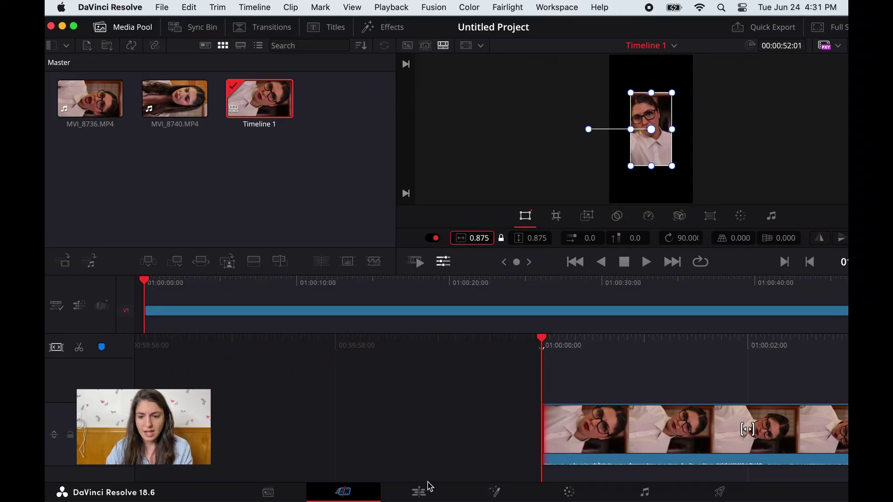
Set the MVI_8736.MP4 clip's horizontal position to 279 so it sits on the right half of the frame
click(419, 492)
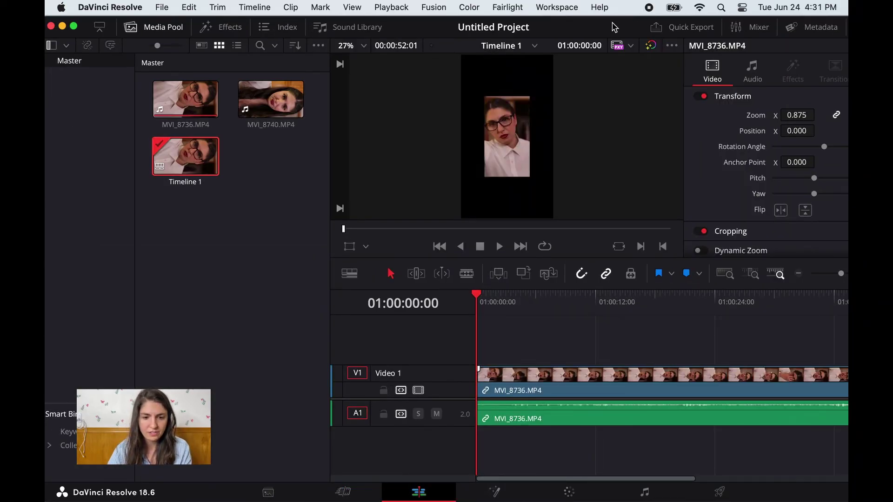
drag(544, 30, 402, 26)
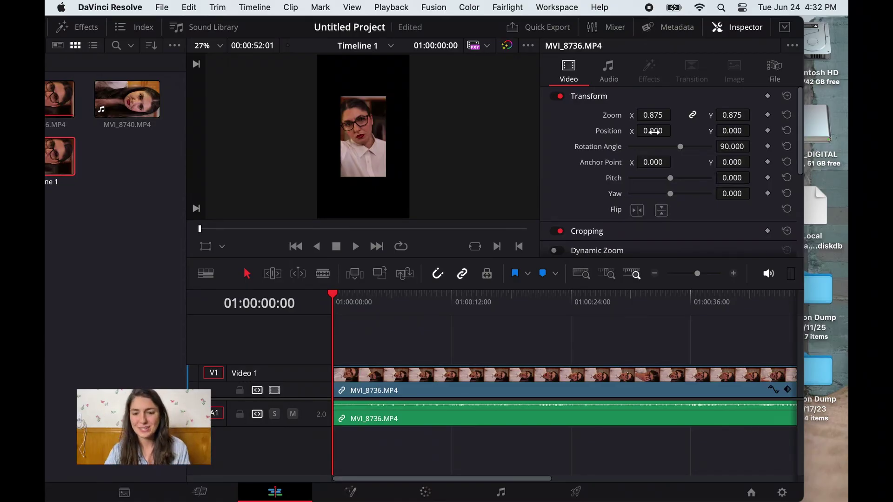
drag(654, 132, 676, 130)
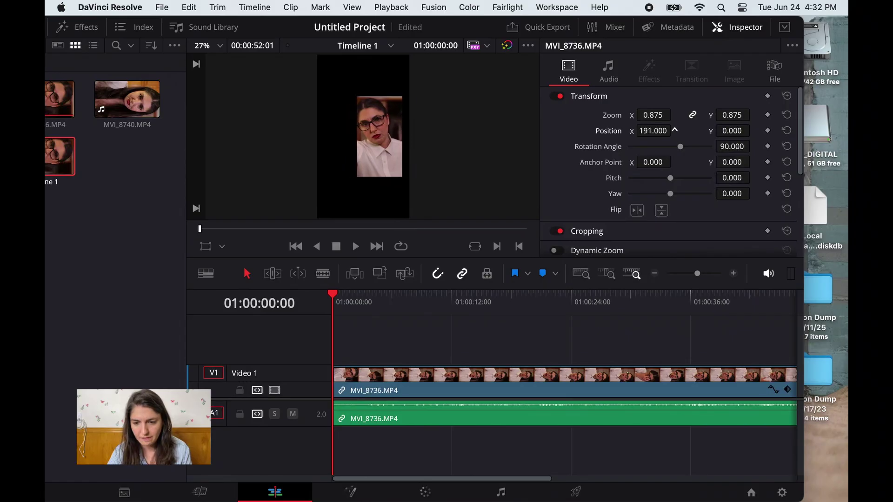
click(645, 134)
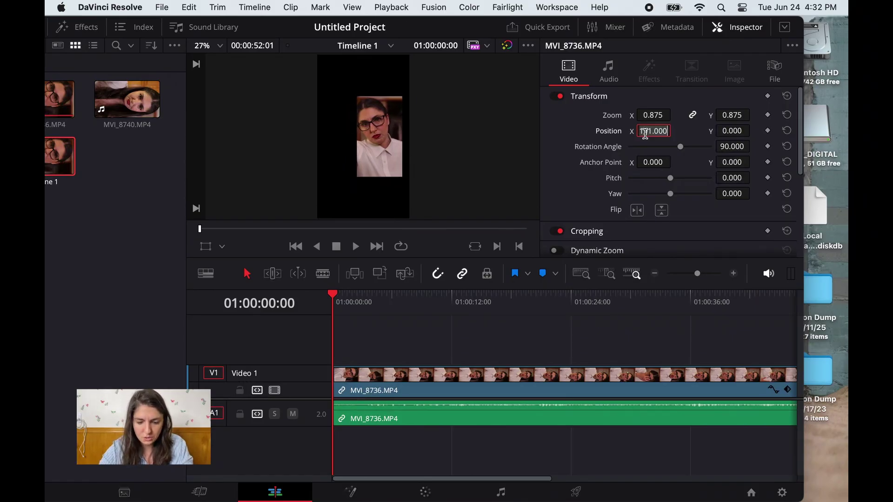
text(279)
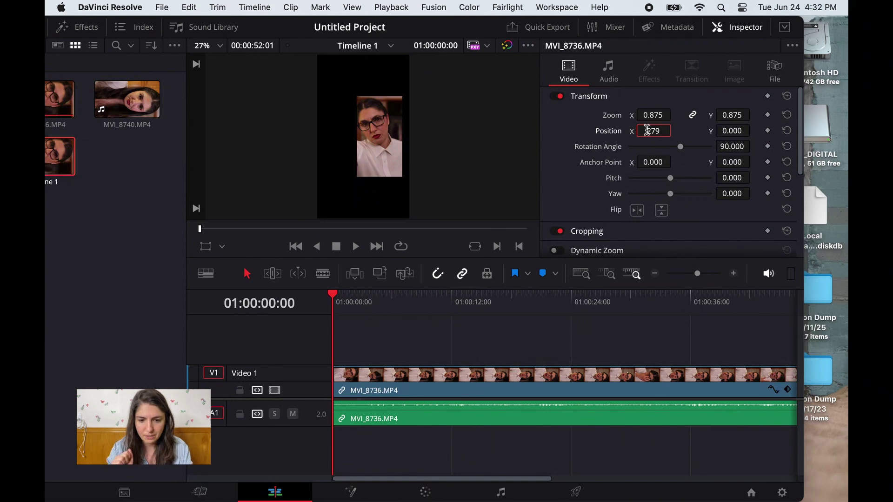
key(Return)
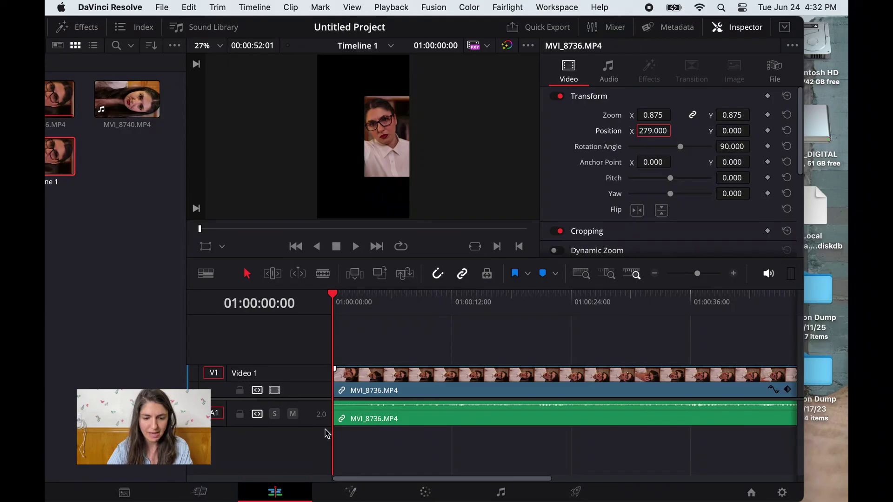
Place MVI_8740.MP4 on a new video track above MVI_8736.MP4, starting at 01:00:00:00
click(195, 492)
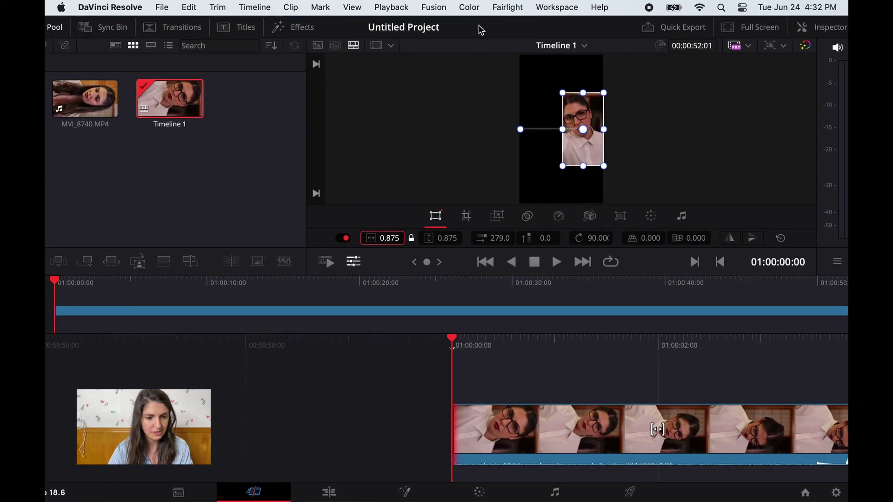
click(79, 102)
drag(79, 102, 452, 344)
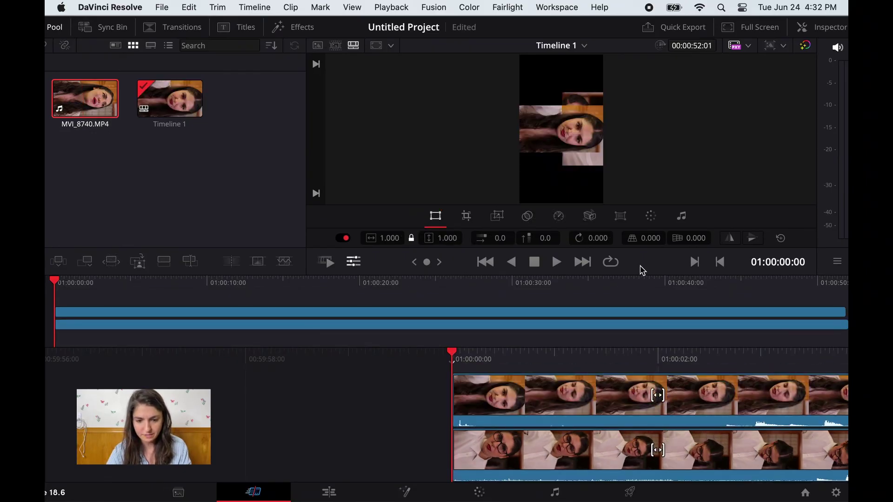
Rotate the MVI_8740.MP4 clip 90 degrees and set its linked zoom to 0.875
click(594, 238)
text(90)
key(Return)
double_click(388, 238)
text(1)
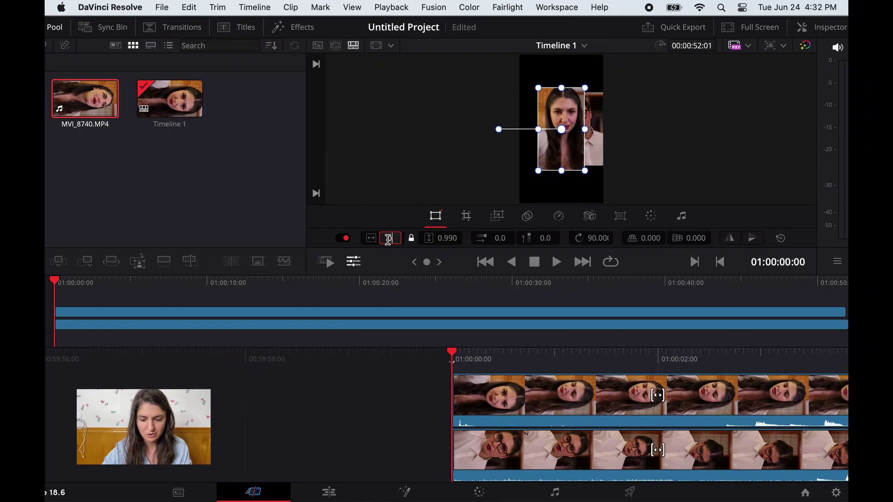
text(.975)
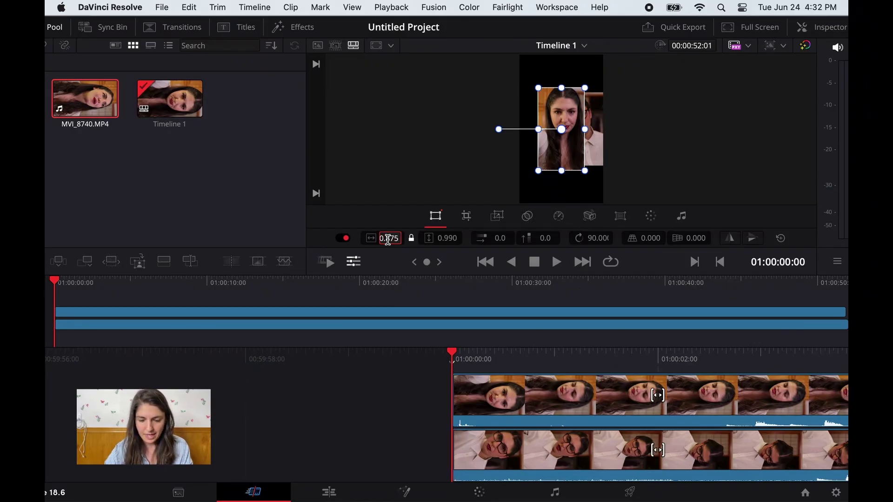
key(Return)
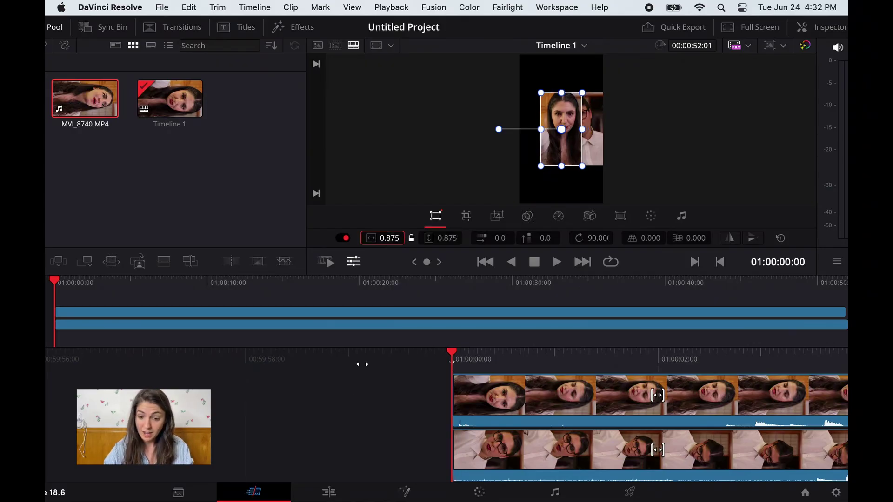
Set the MVI_8740.MP4 clip's horizontal position to -279 so it fills the left half of the frame
click(328, 493)
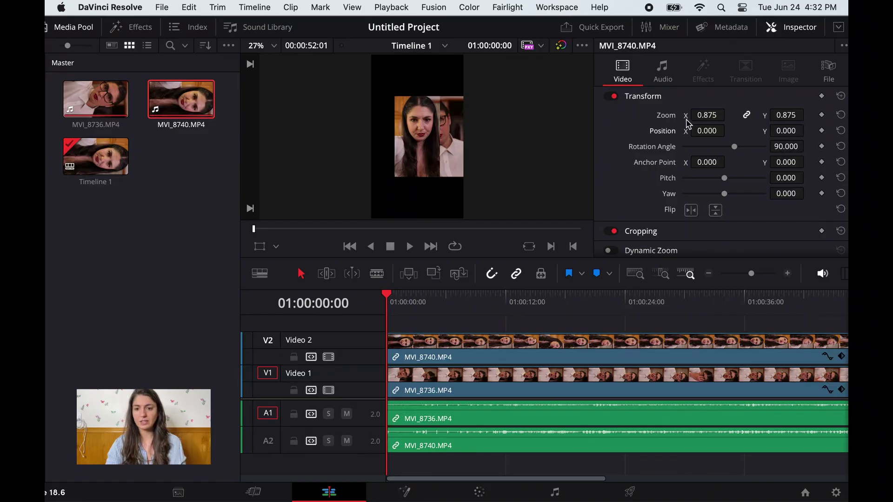
click(707, 130)
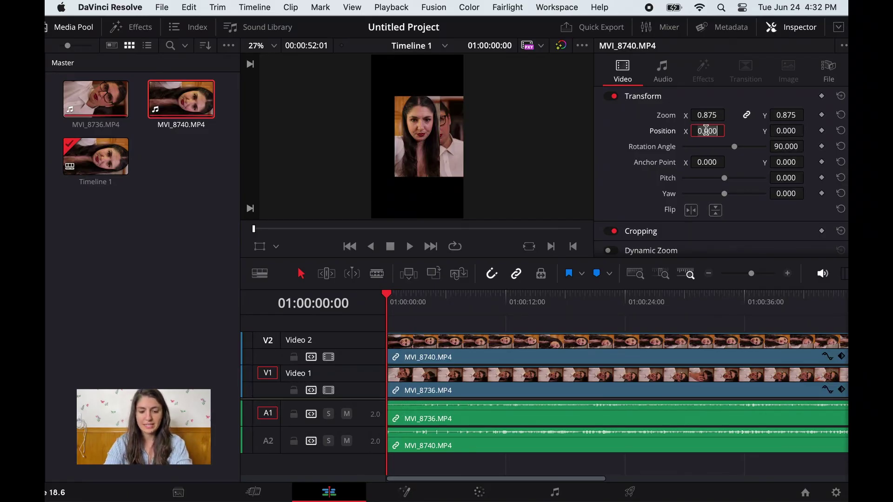
key(BackSpace)
key(BackSpace)
key(BackSpace)
key(BackSpace)
key(BackSpace)
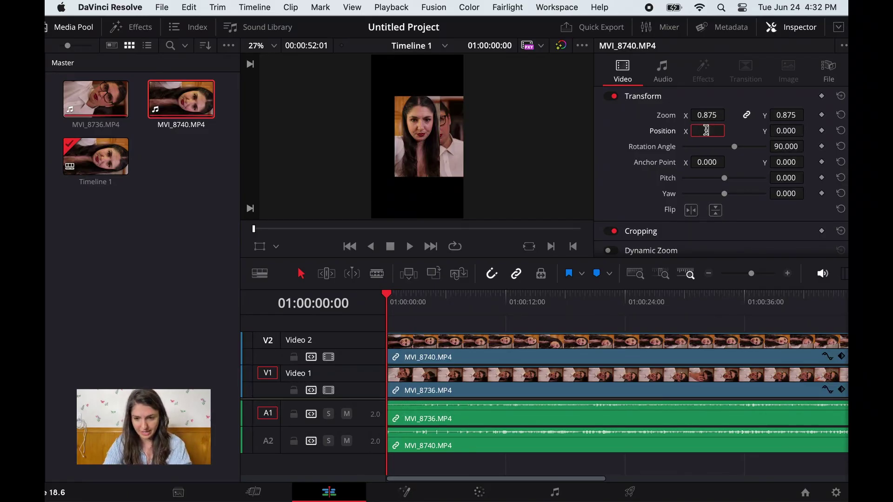
text(-379)
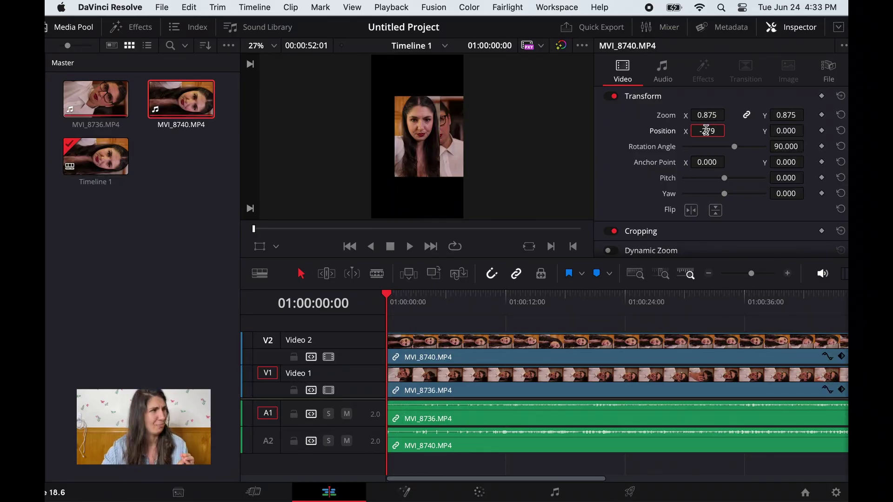
key(Return)
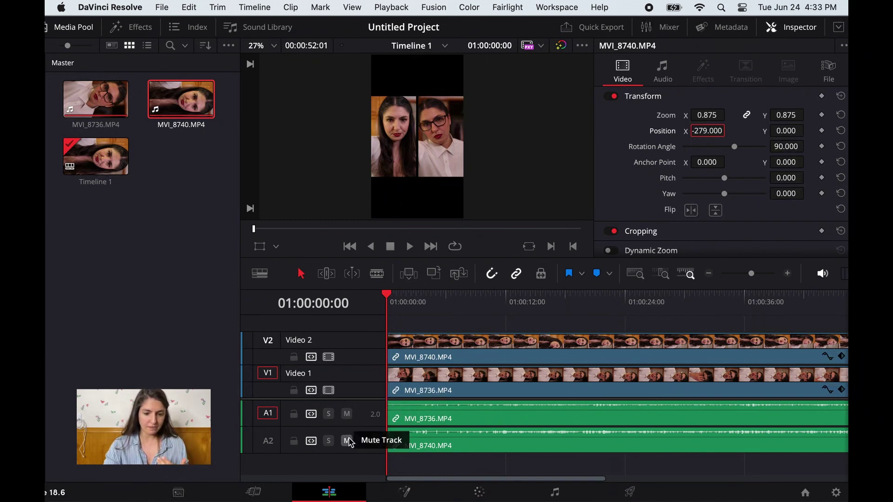
Mute audio track A2, which holds the MVI_8740.MP4 sound, and save the project
key(super+a)
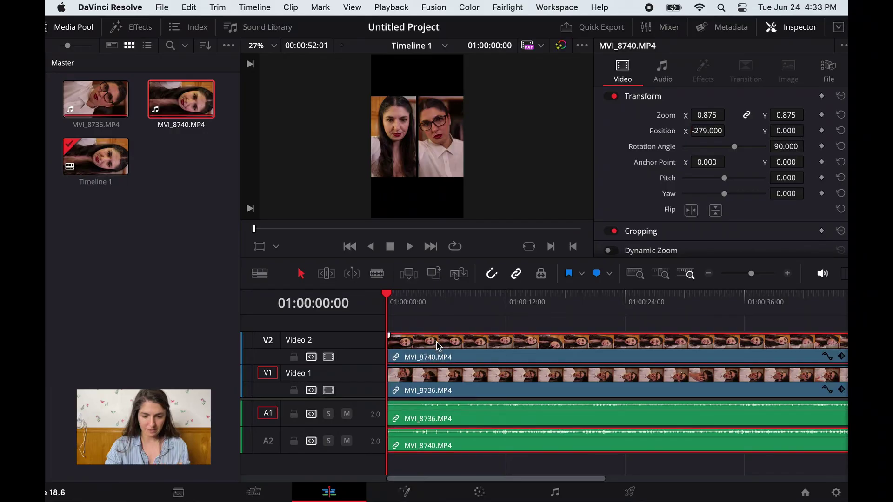
click(347, 441)
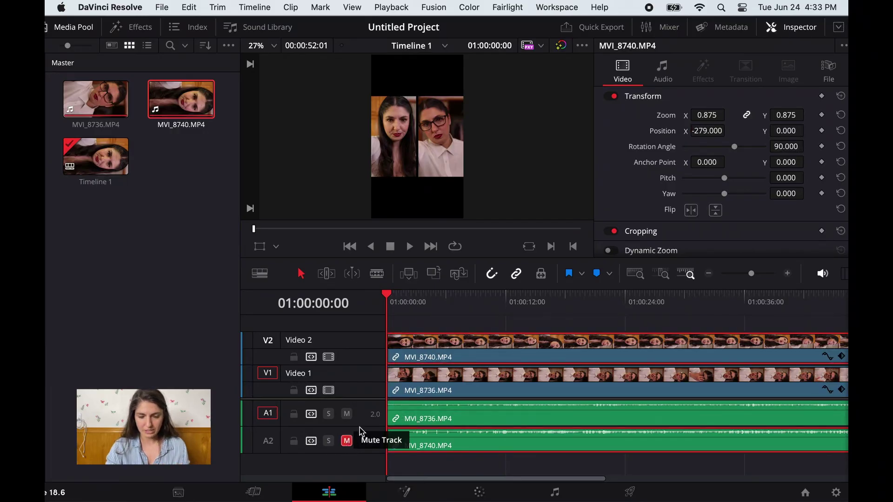
key(super+s)
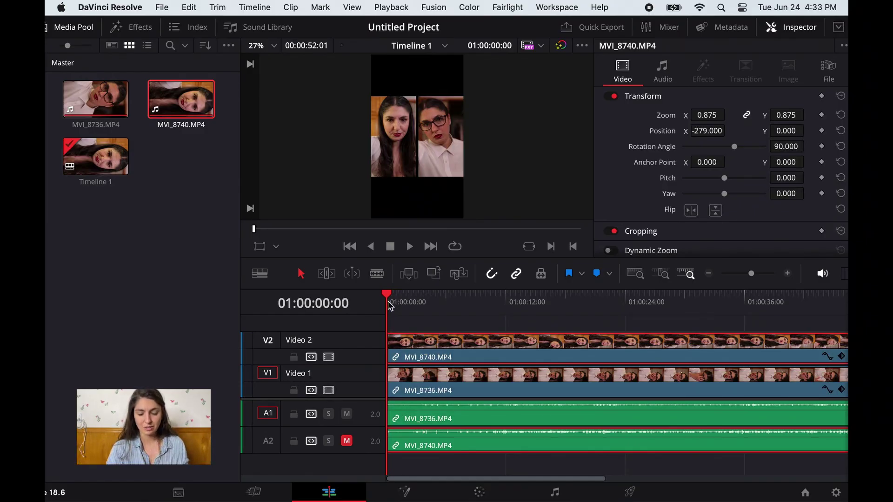
Play the timeline from its start and split the MVI_8736.MP4 clip with its linked audio at 01:00:08:03
key(space)
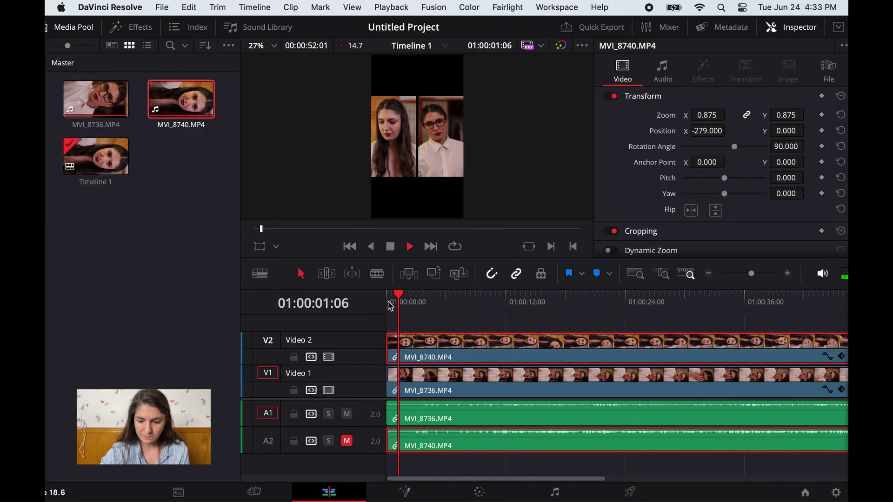
key(XF86AudioRaiseVolume)
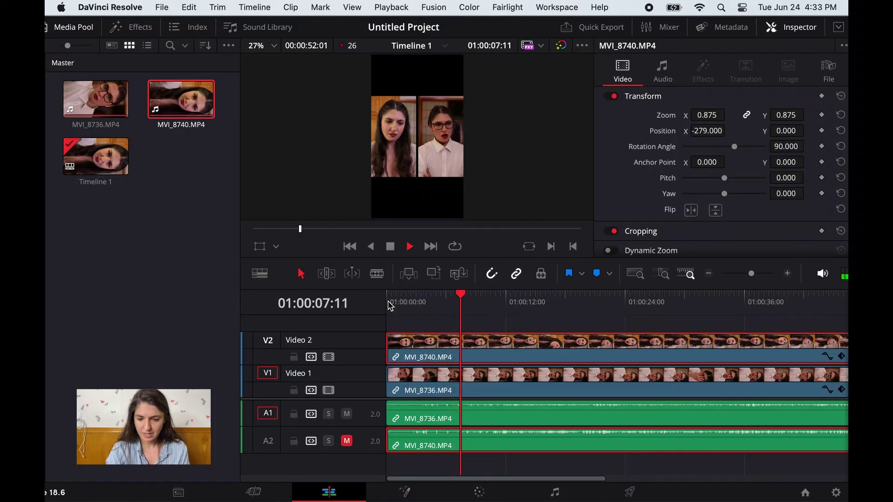
key(space)
click(467, 381)
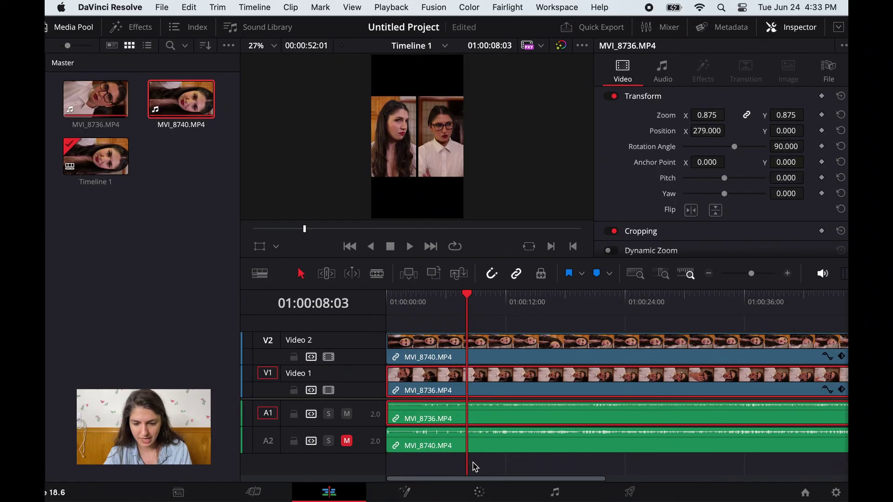
key(b)
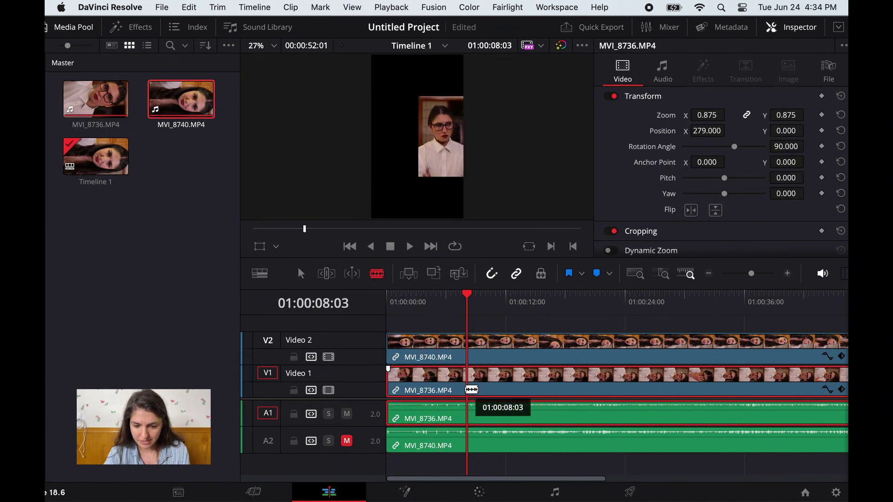
click(470, 390)
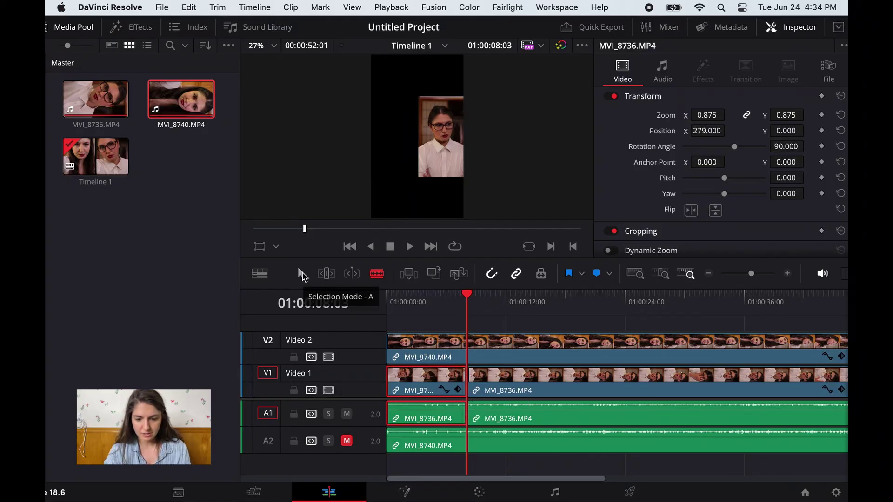
Delete the MVI_8736.MP4 segment before the cut and close the gap so the remainder starts at 01:00:00:00
click(301, 275)
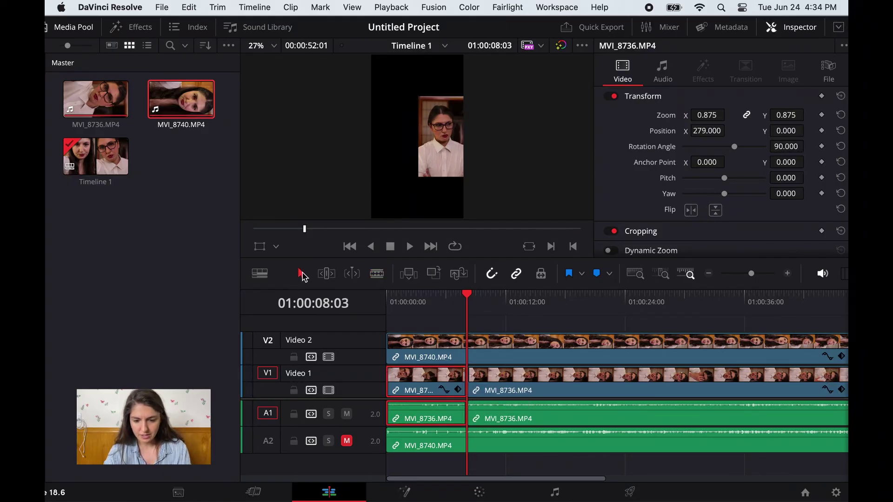
key(BackSpace)
click(441, 378)
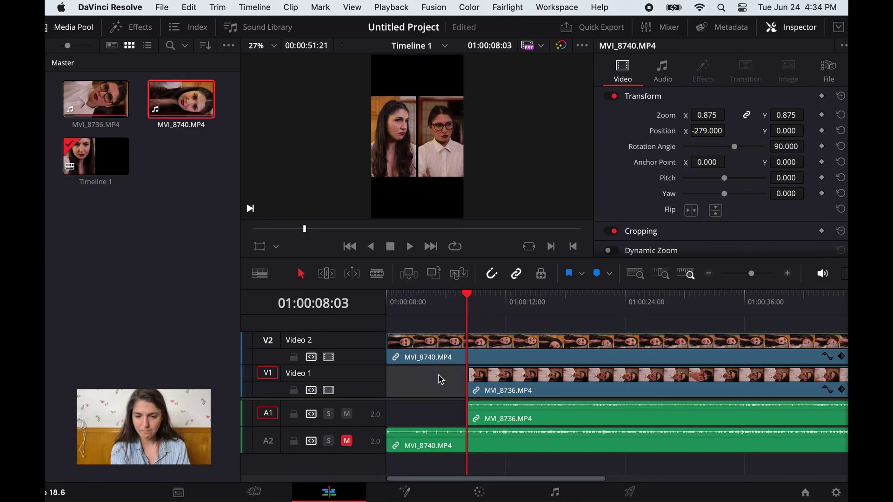
key(BackSpace)
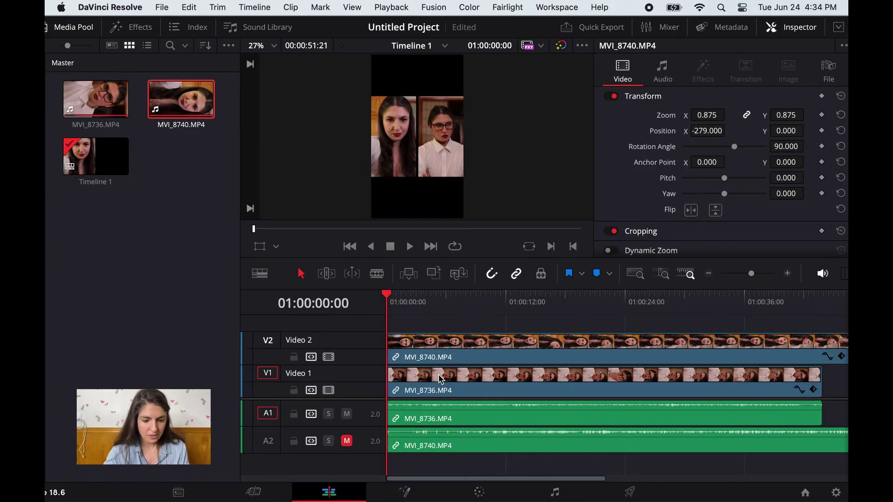
Unmute audio track A2, mute A1, and split the MVI_8740.MP4 clip at 01:00:06:09
click(347, 442)
click(347, 413)
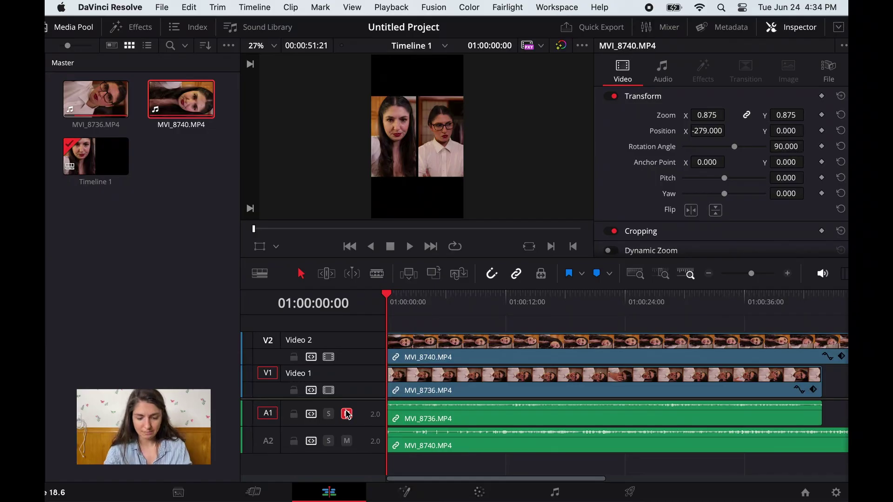
click(451, 352)
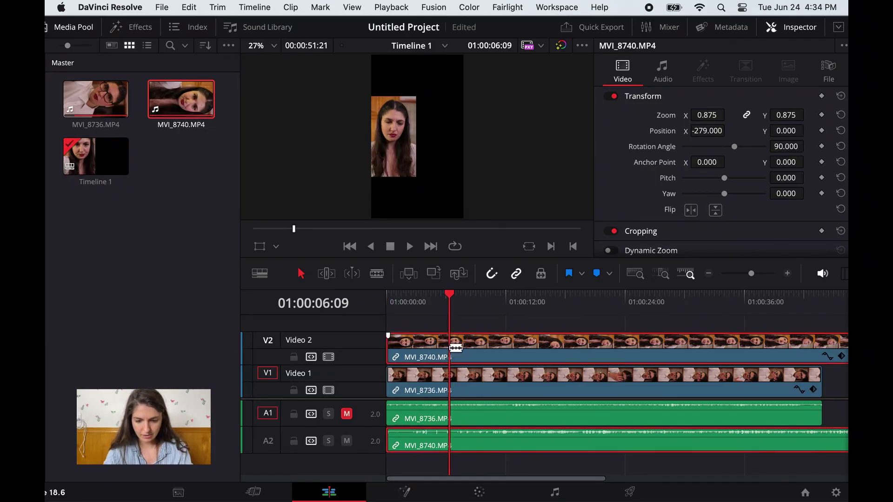
key(super+b)
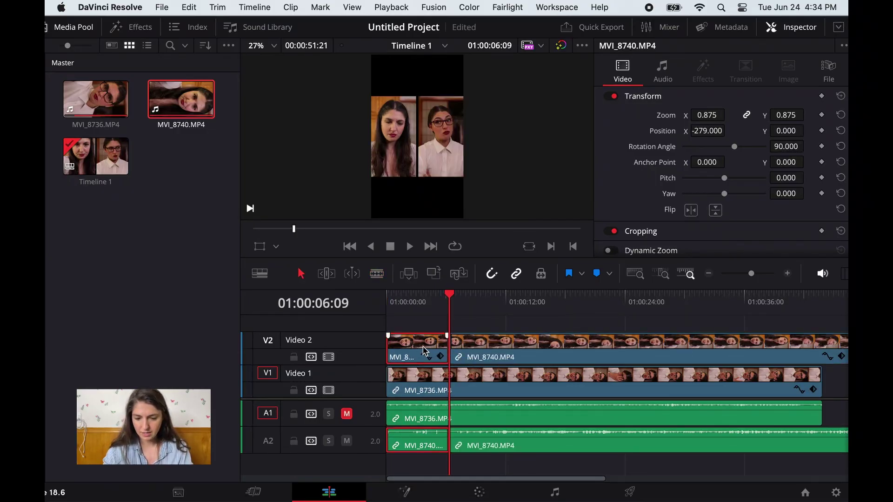
Remove the MVI_8740.MP4 segment before the cut together with its leftover gap, and save the project
key(Delete)
click(425, 351)
key(Delete)
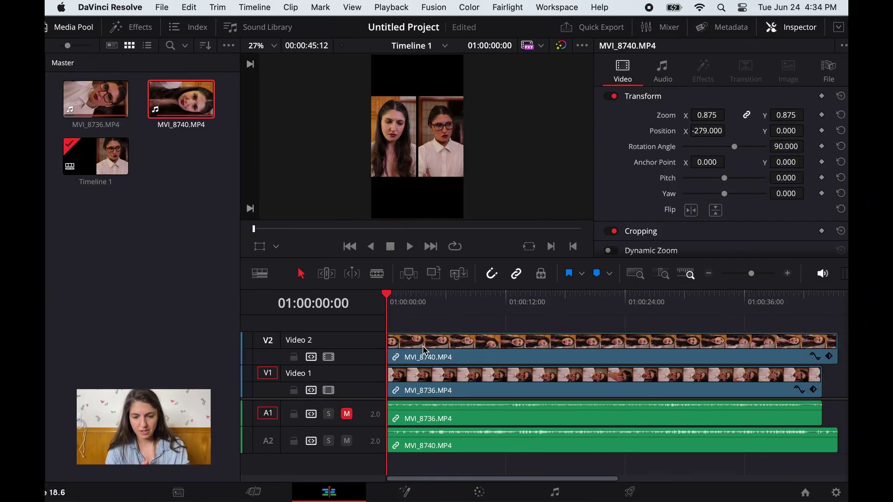
key(super+s)
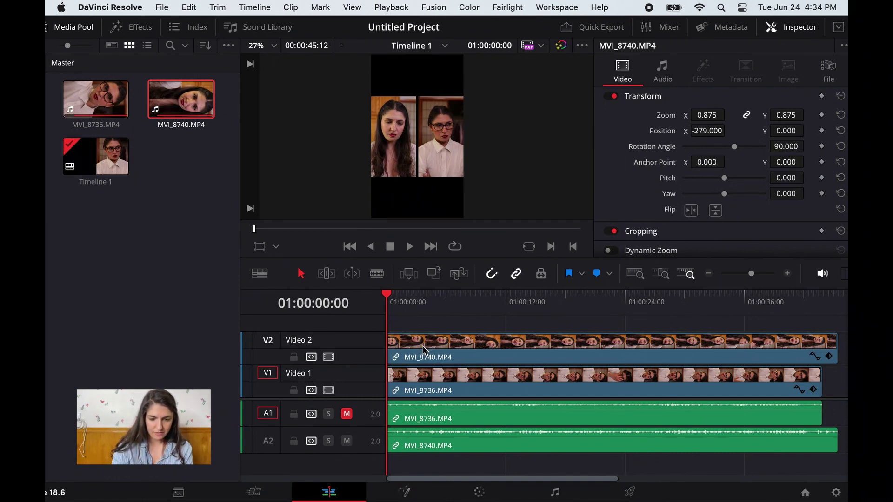
On the Cut page, trim the start of the MVI_8740.MP4 clip to about 01:00:00:16 and close the gap before it
click(250, 493)
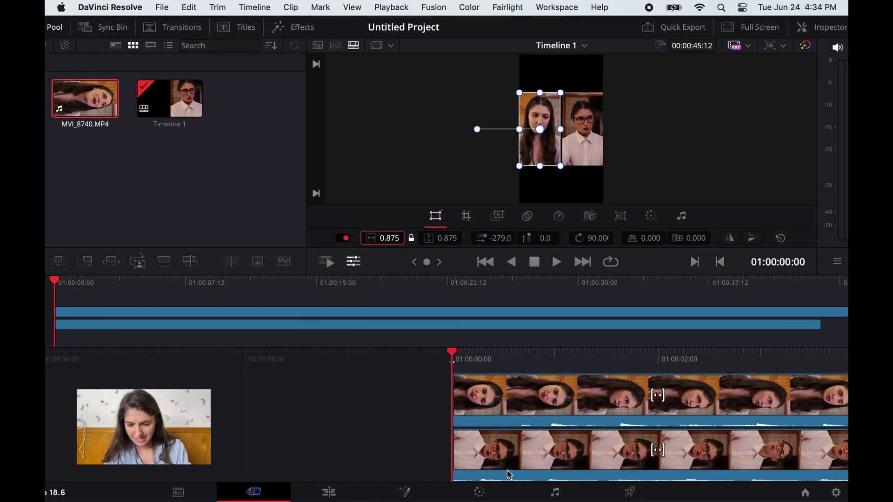
click(494, 444)
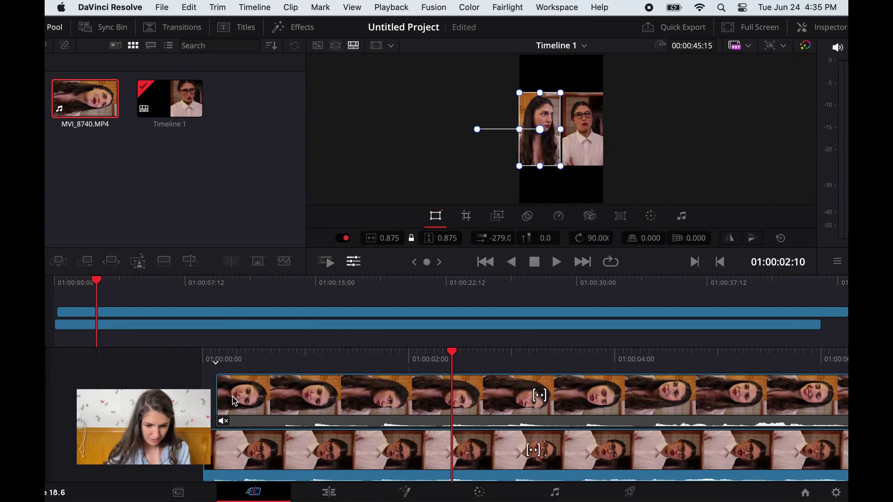
click(234, 400)
click(217, 395)
key(Escape)
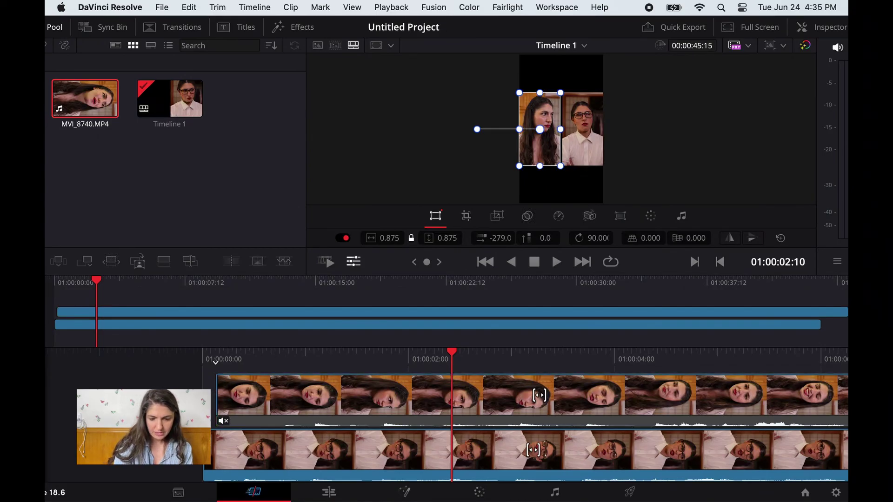
click(217, 396)
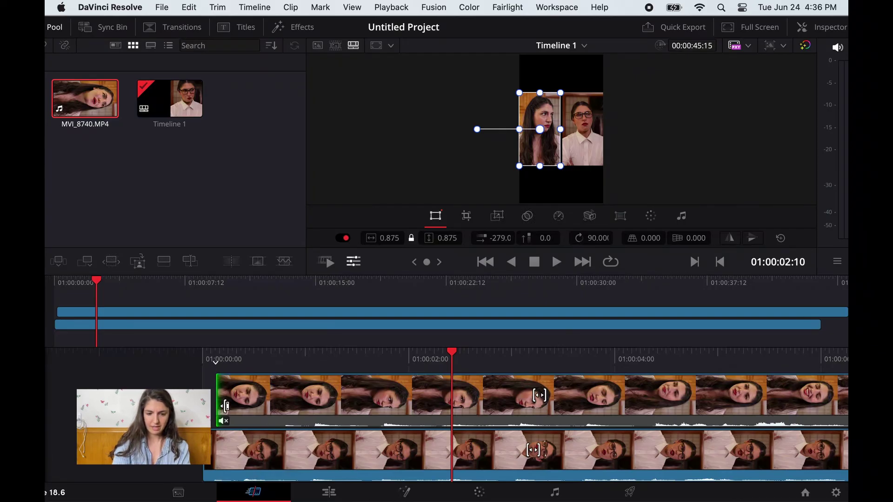
drag(218, 399, 276, 404)
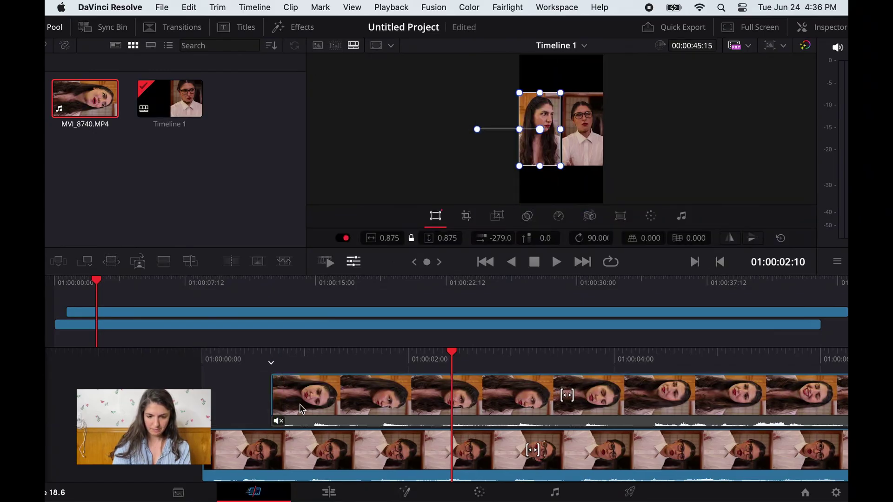
key(super+z)
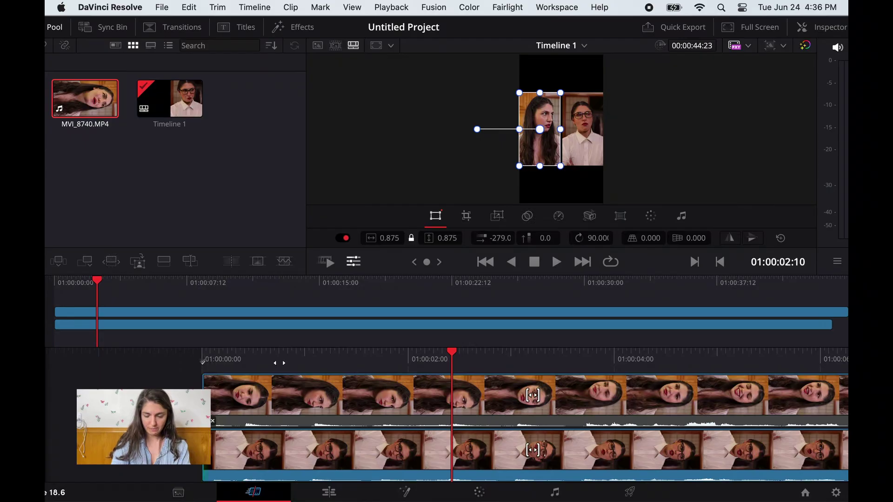
Unmute the MVI_8740.MP4 clip and play the timeline from its start
key(Home)
right_click(600, 390)
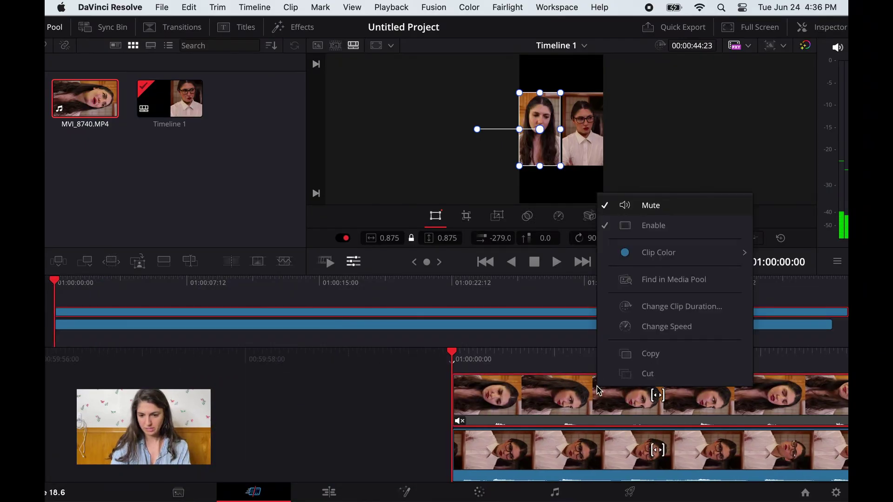
click(627, 206)
key(space)
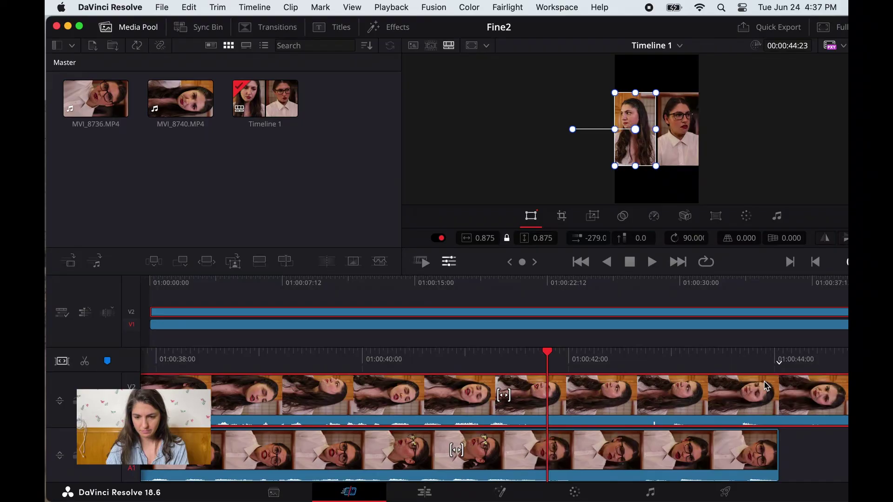
Stop playback near the end and, on the Edit page, split the MVI_8740.MP4 clip at 01:00:42:01
key(space)
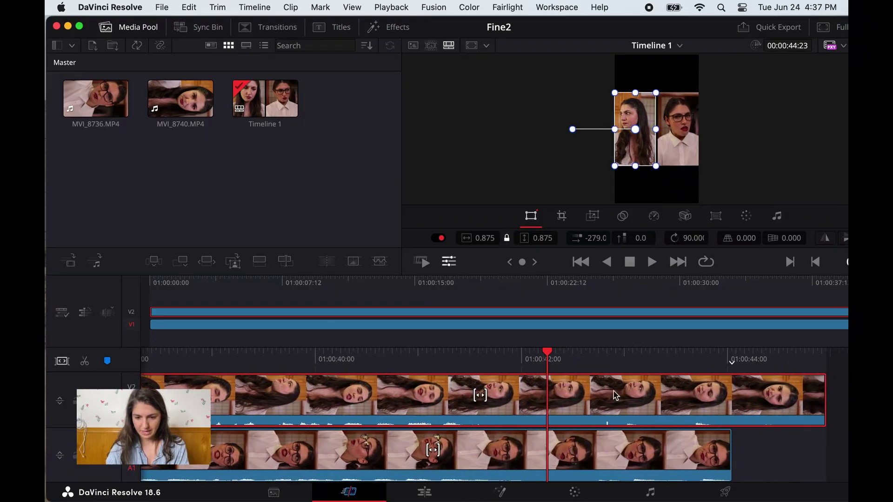
drag(546, 355, 533, 367)
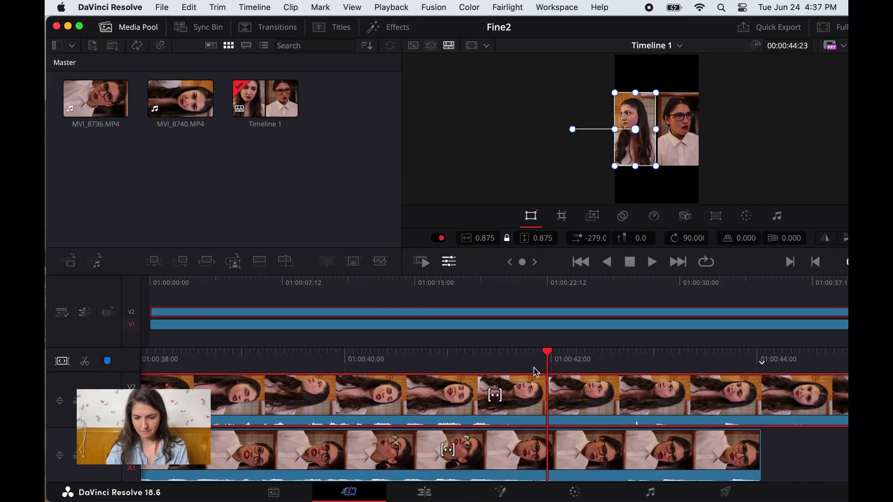
key(Right)
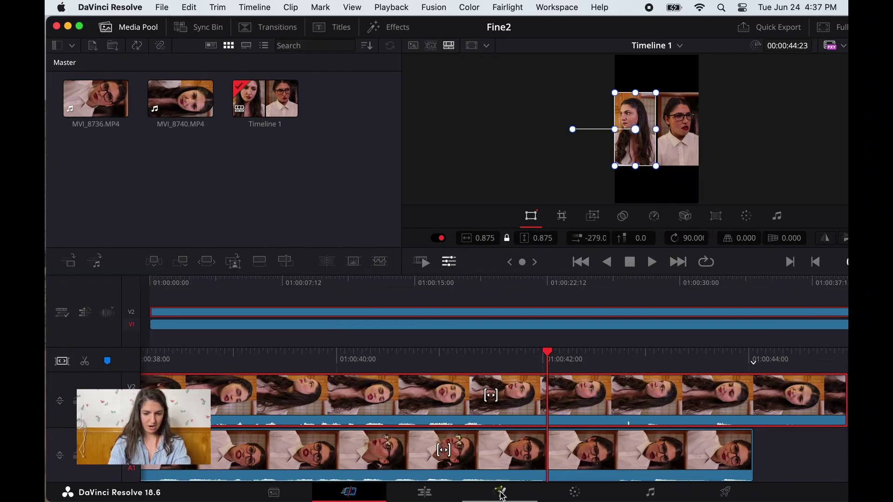
click(422, 493)
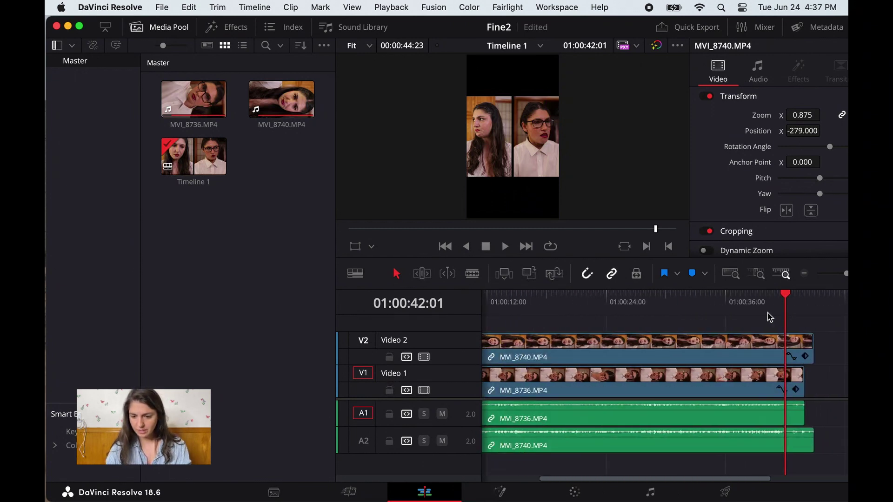
click(746, 357)
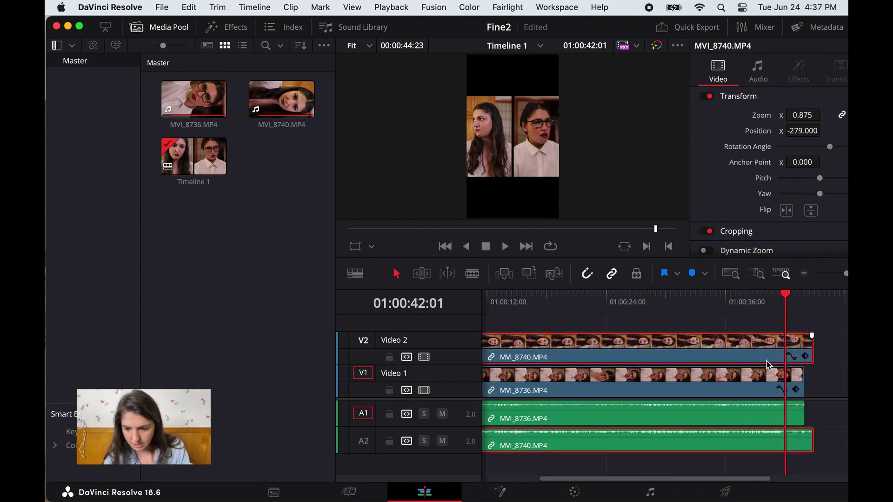
key(b)
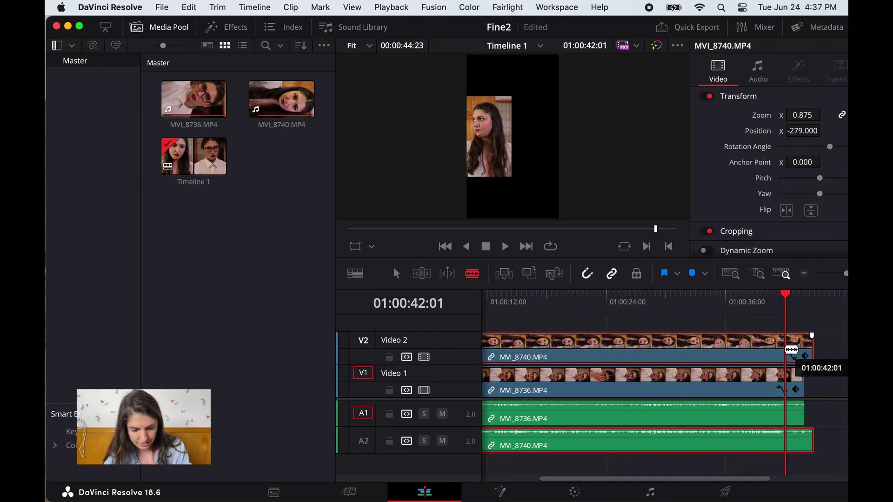
click(790, 350)
key(a)
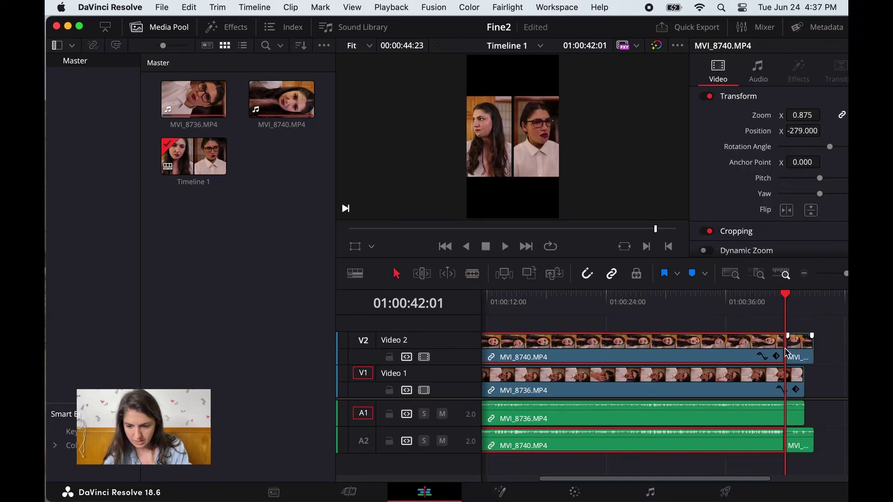
Split the MVI_8736.MP4 clip on Video 1 at 01:00:42:01 as well
click(772, 387)
key(b)
click(790, 382)
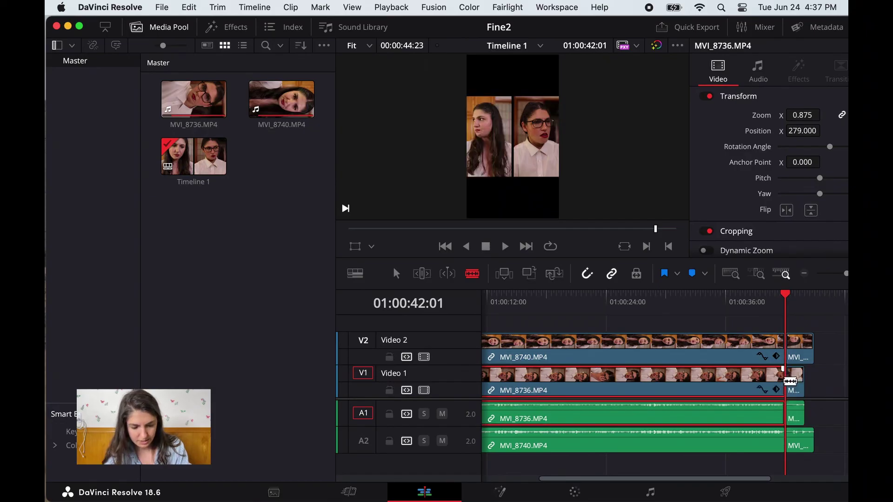
key(a)
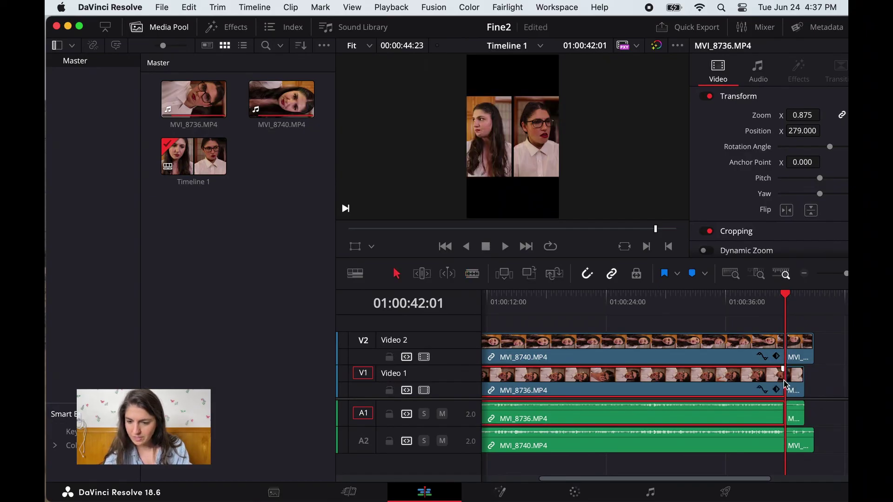
Delete the leftover end segments of MVI_8740.MP4 and MVI_8736.MP4 after 01:00:42:01
click(803, 355)
key(Delete)
click(797, 382)
key(Delete)
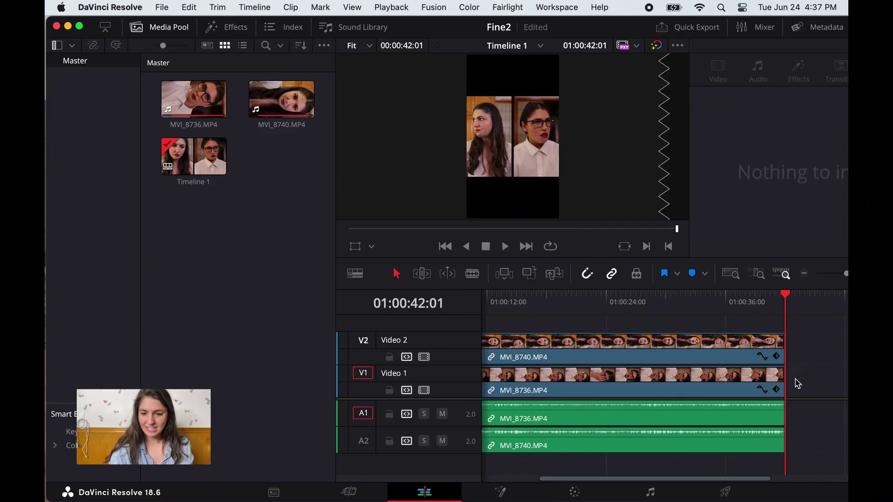
Save the project and export Timeline 1 through Quick Export with the H.264 Master preset
scroll(713, 396, left, 5)
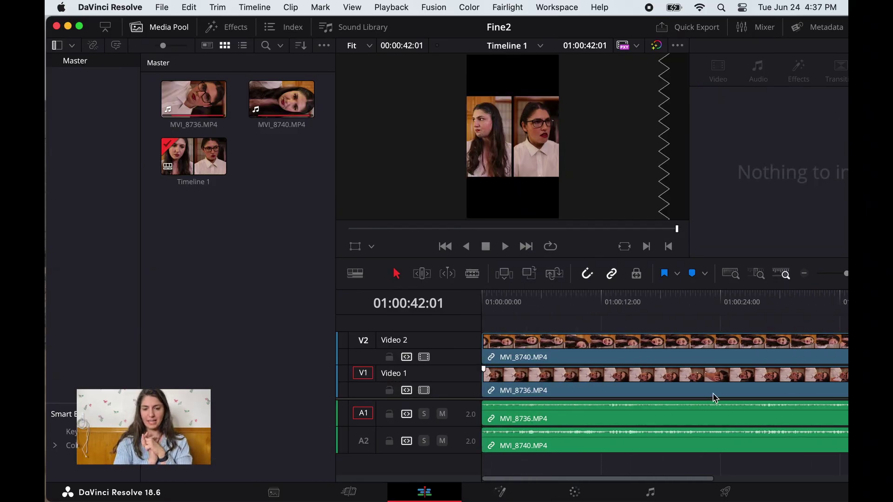
key(Home)
click(162, 7)
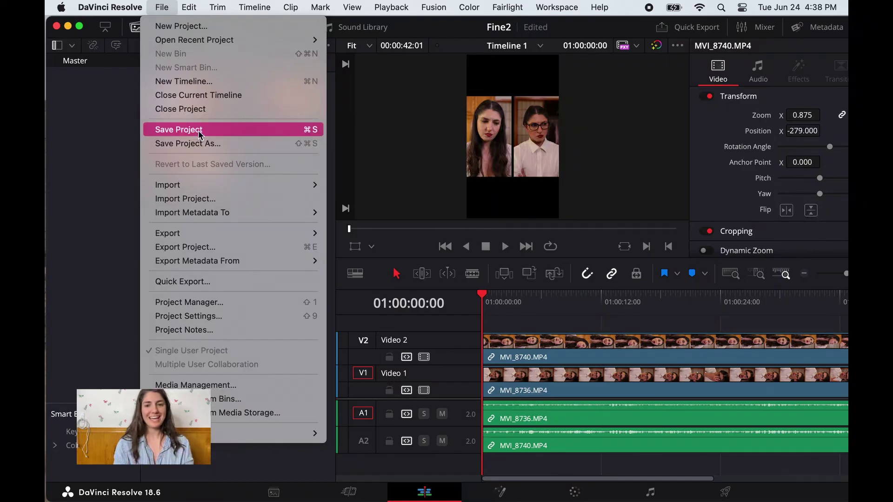
click(201, 130)
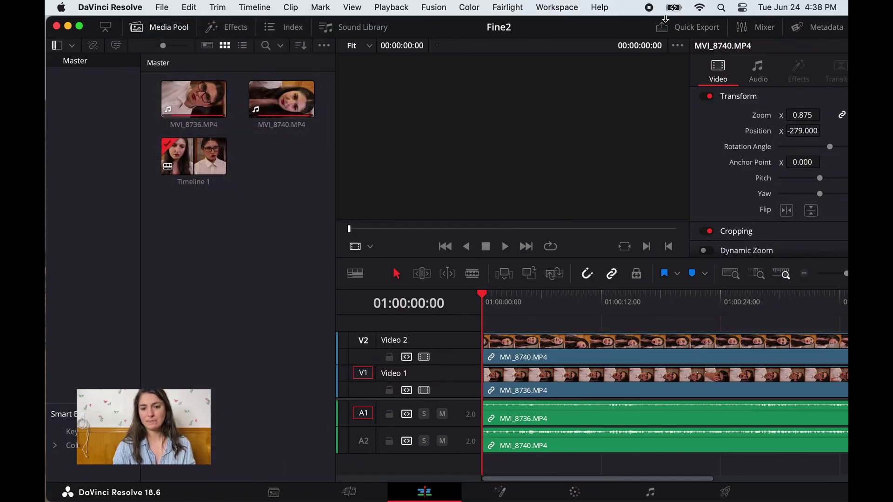
click(679, 29)
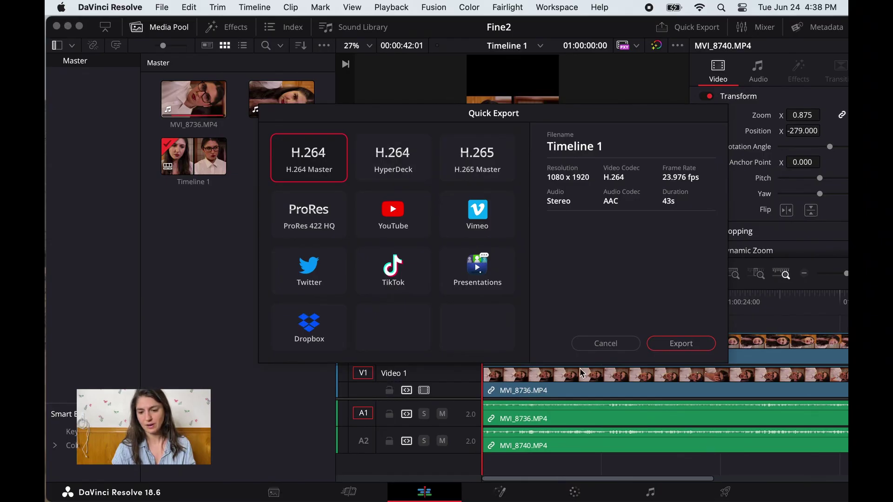
click(681, 342)
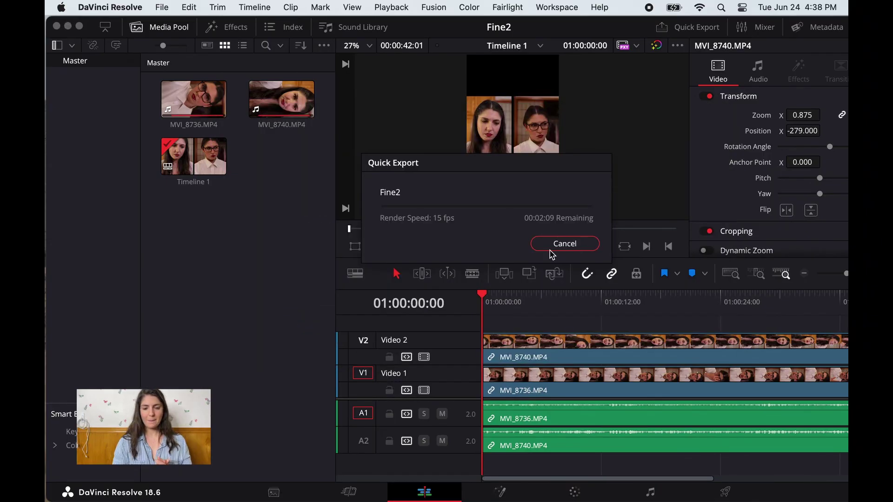